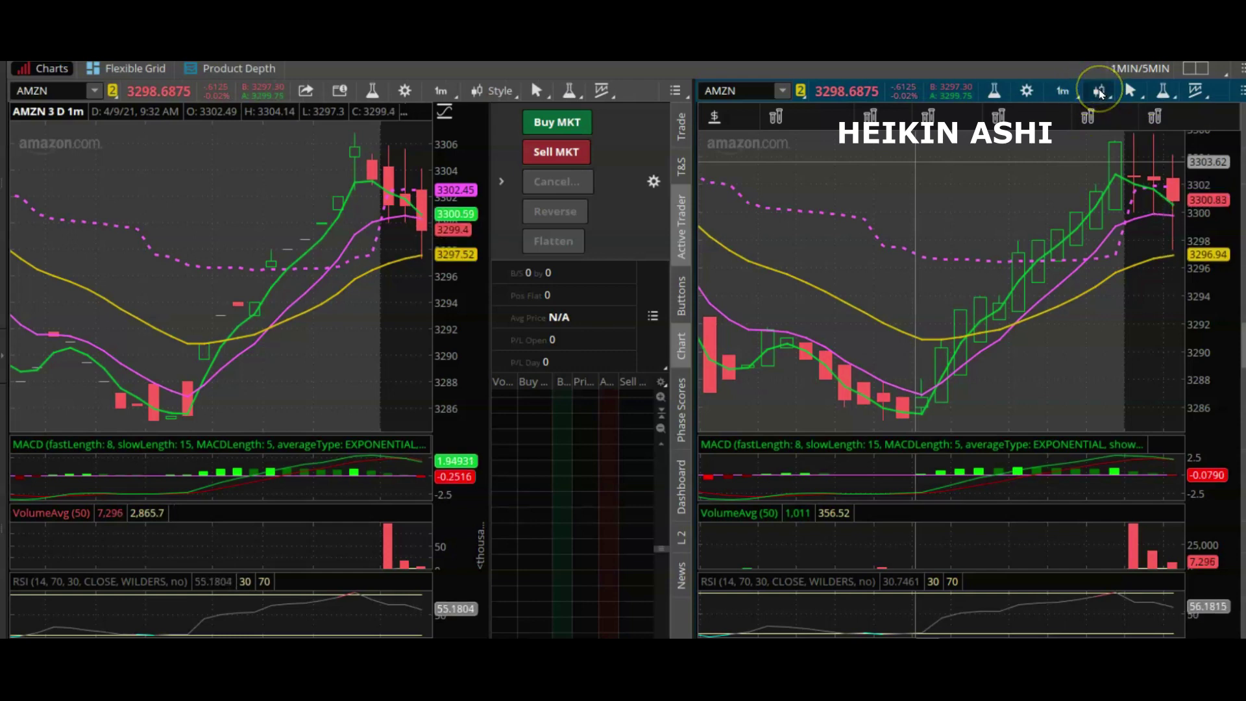
- Switch the right-hand AMZN chart's chart type to Heikin Ashi candles
click(1101, 91)
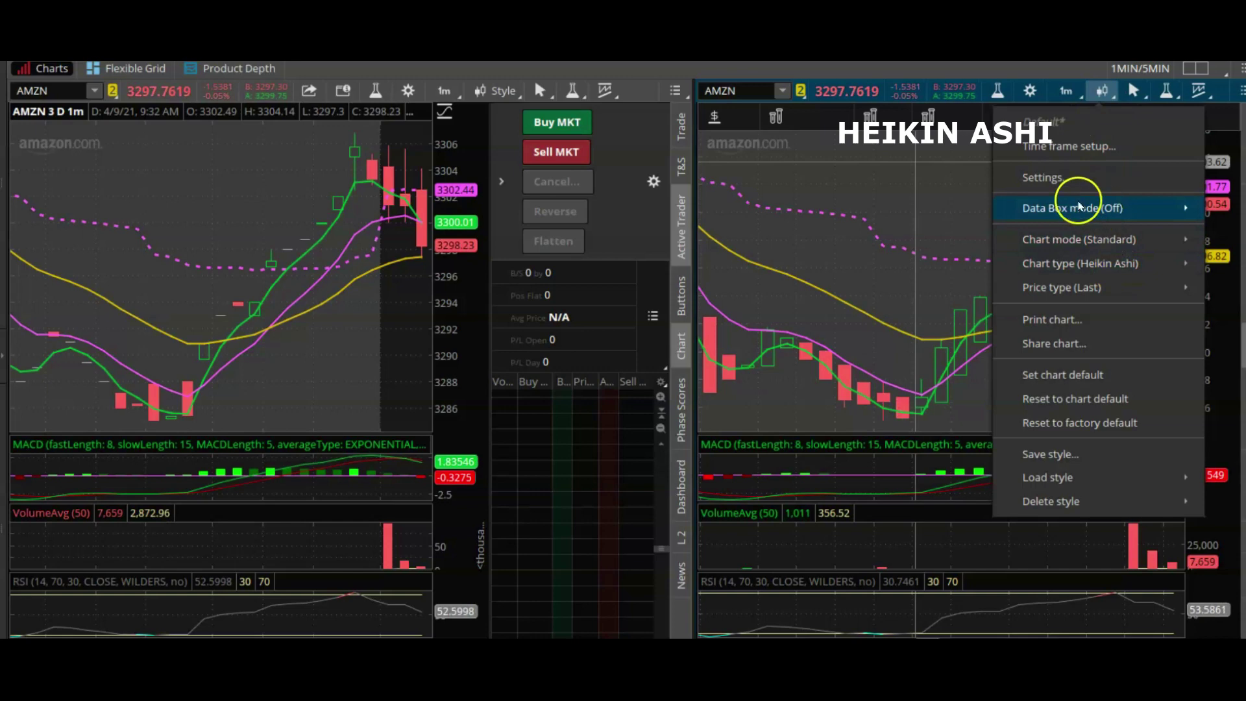
mouse_move(1043, 275)
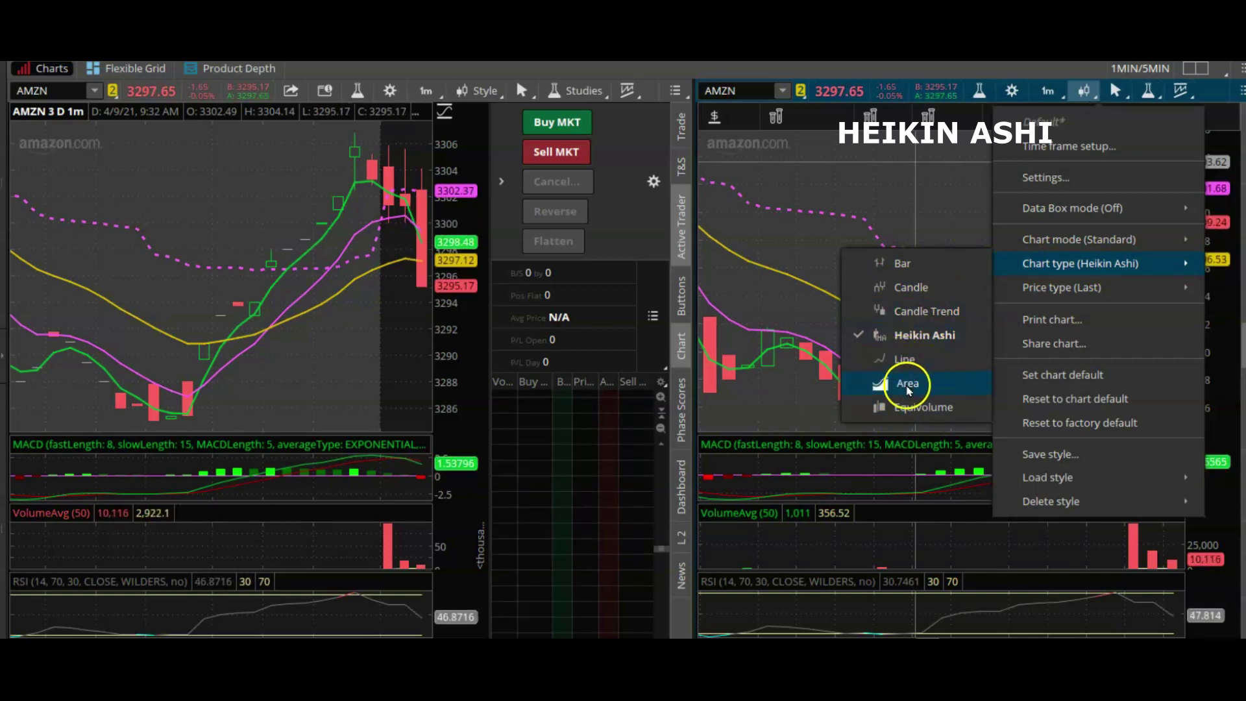
click(916, 336)
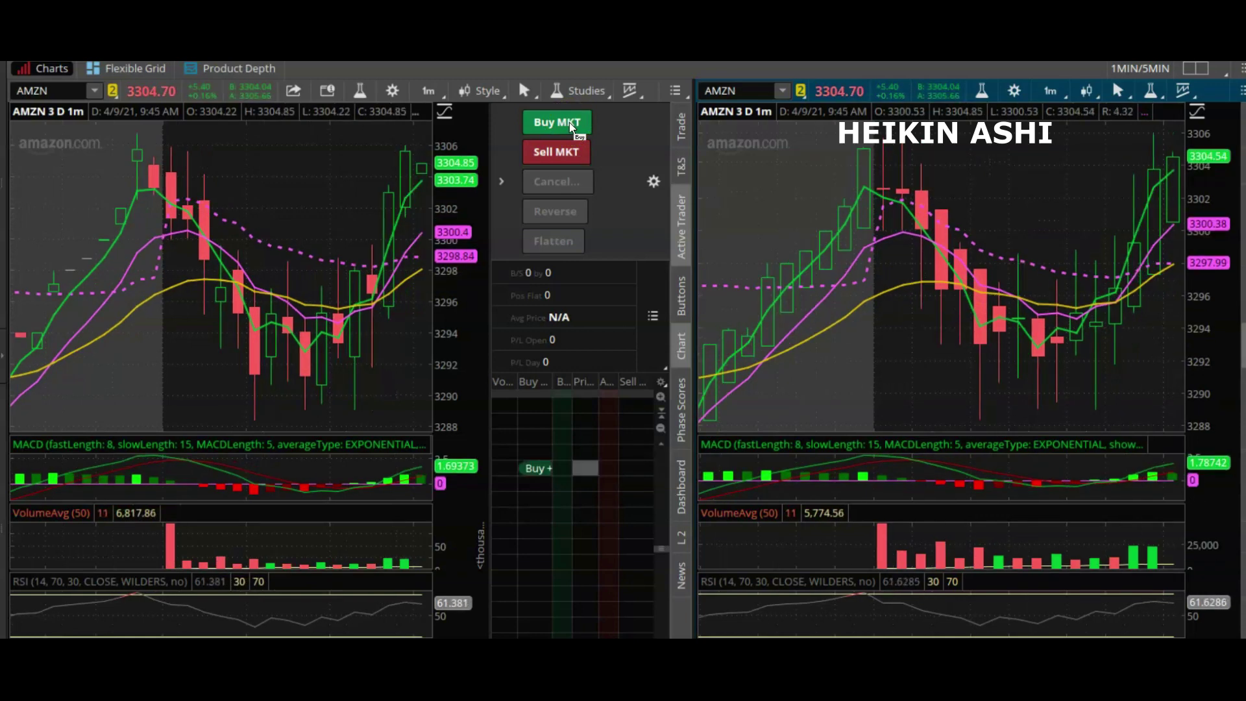
- Buy 10 AMZN shares at market and draw a horizontal price level near the 3306.87 entry
click(557, 123)
click(1020, 607)
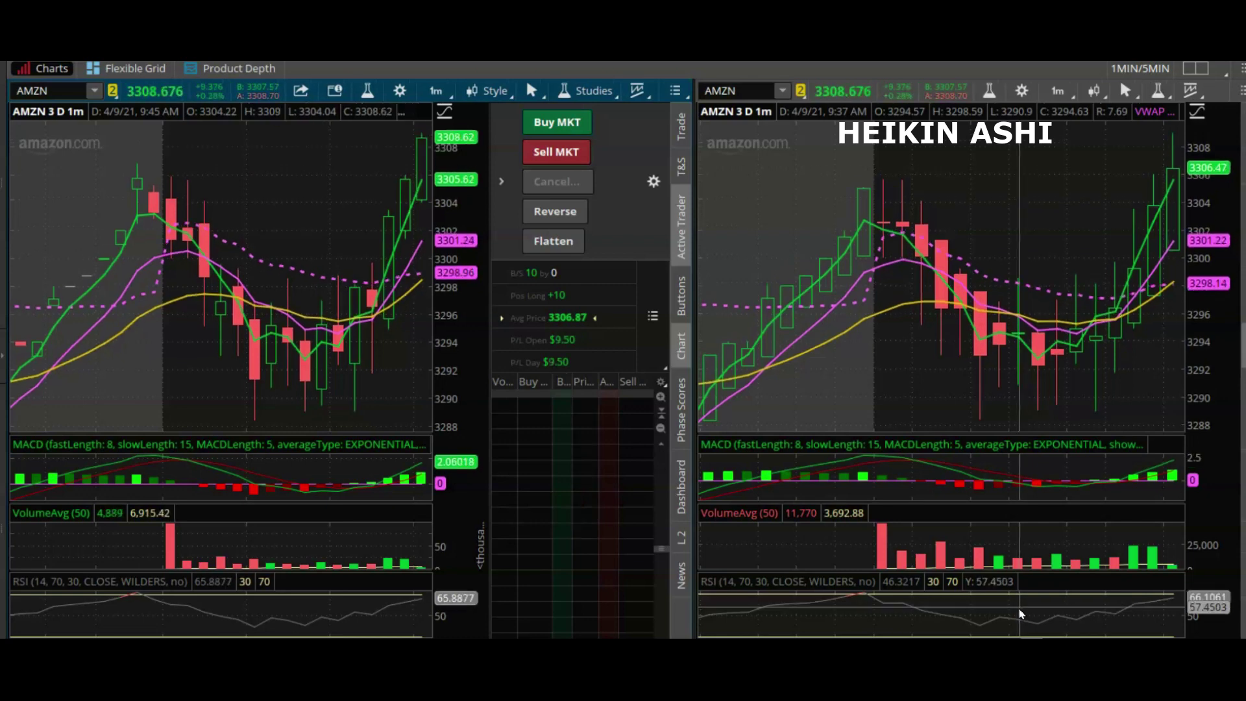
click(413, 351)
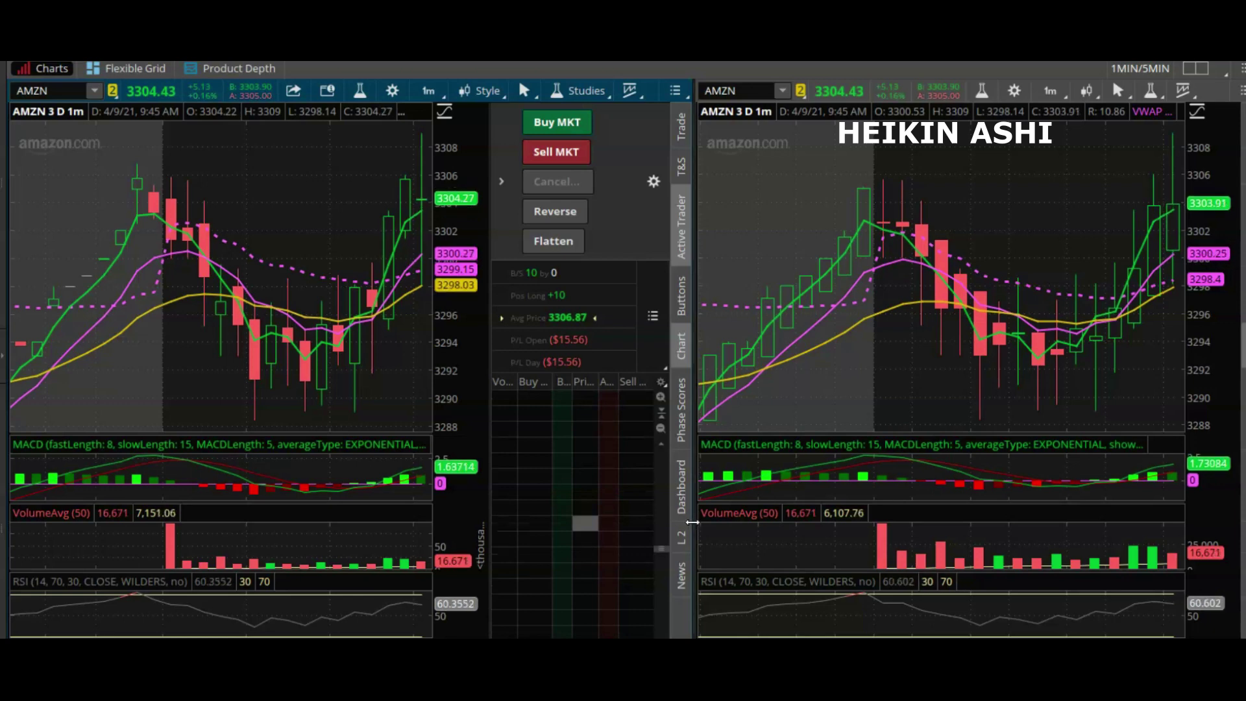
drag(306, 209, 479, 209)
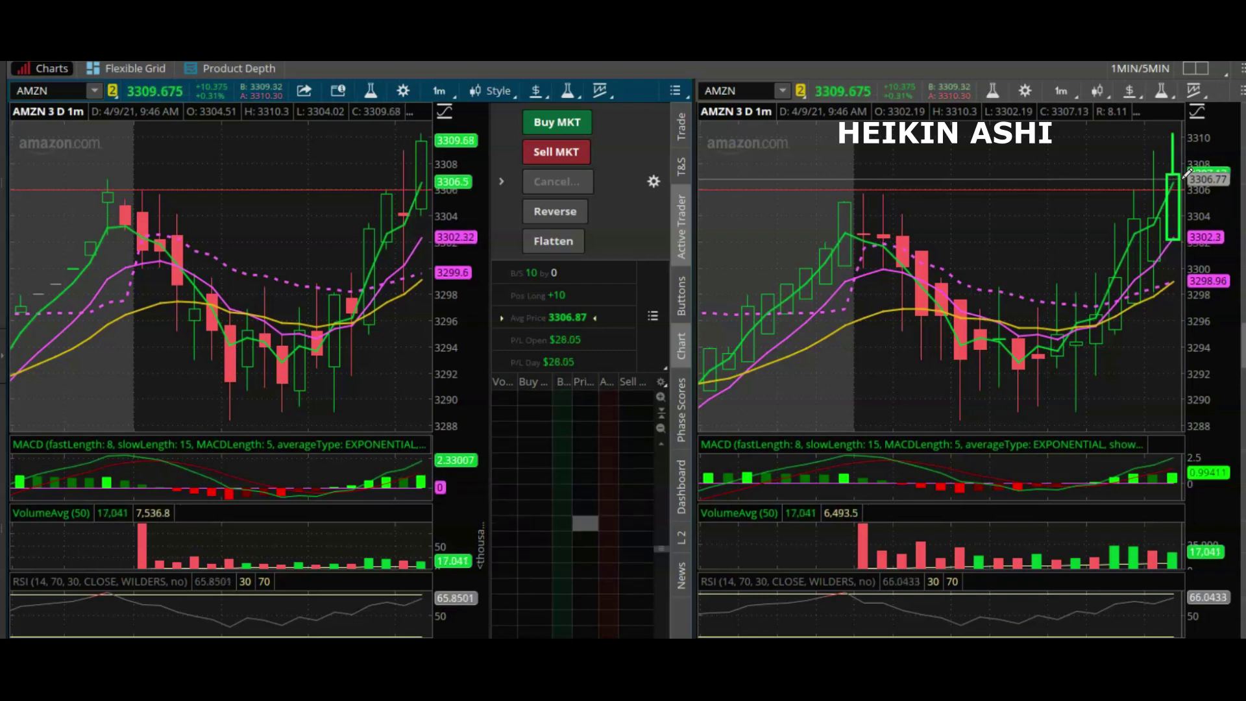
- Drag the Price Level1 line on the Heikin Ashi chart to sit at 3305.93
click(1186, 232)
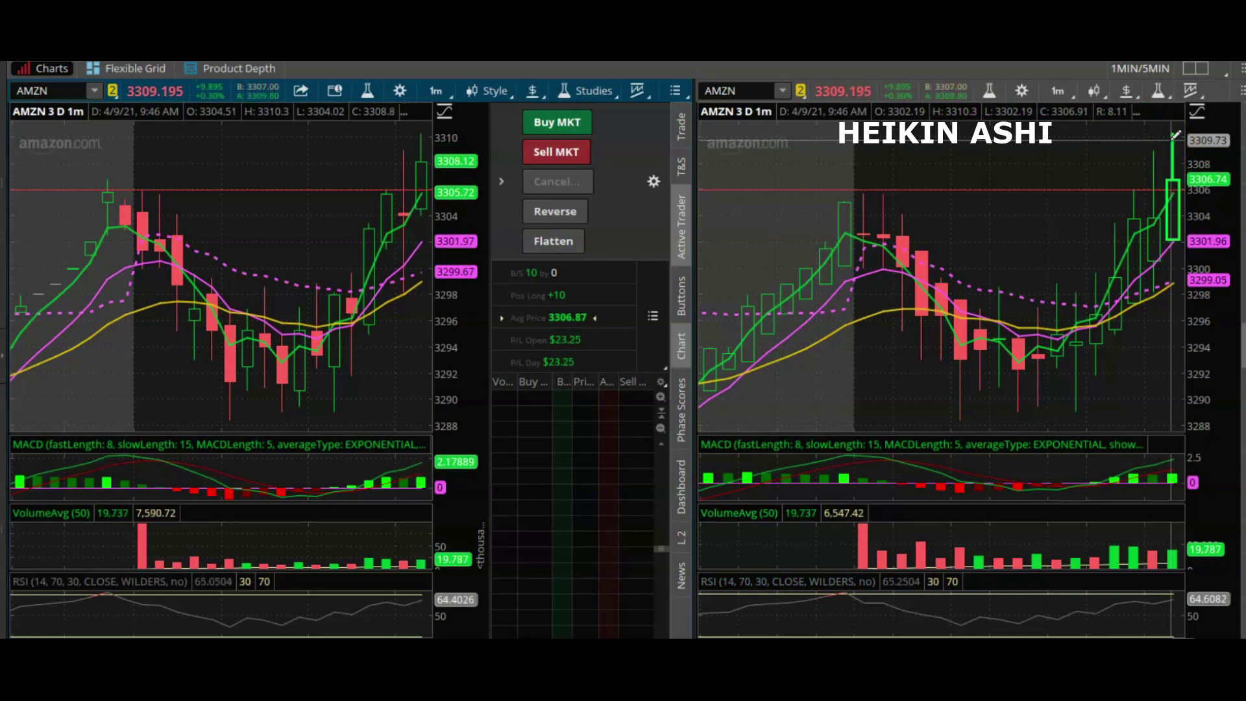
drag(781, 231, 845, 185)
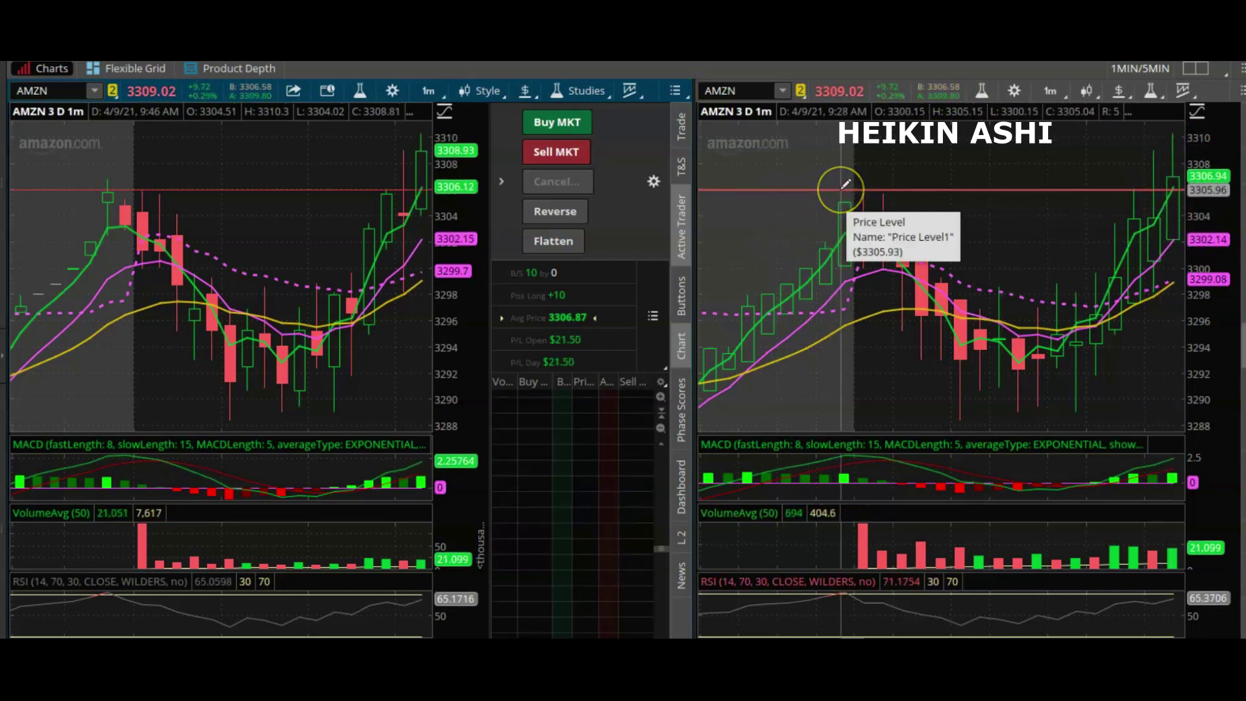
drag(863, 196, 873, 204)
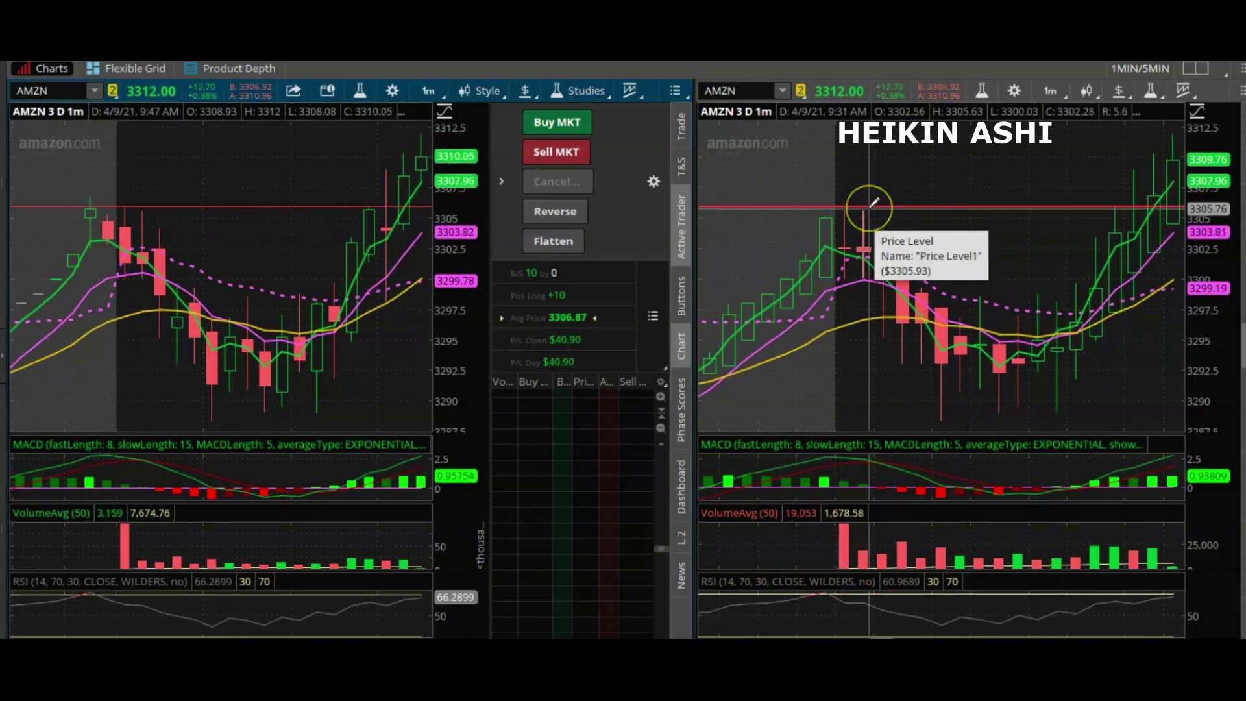
mouse_move(555, 399)
mouse_down()
mouse_move(592, 356)
mouse_move(585, 375)
mouse_up()
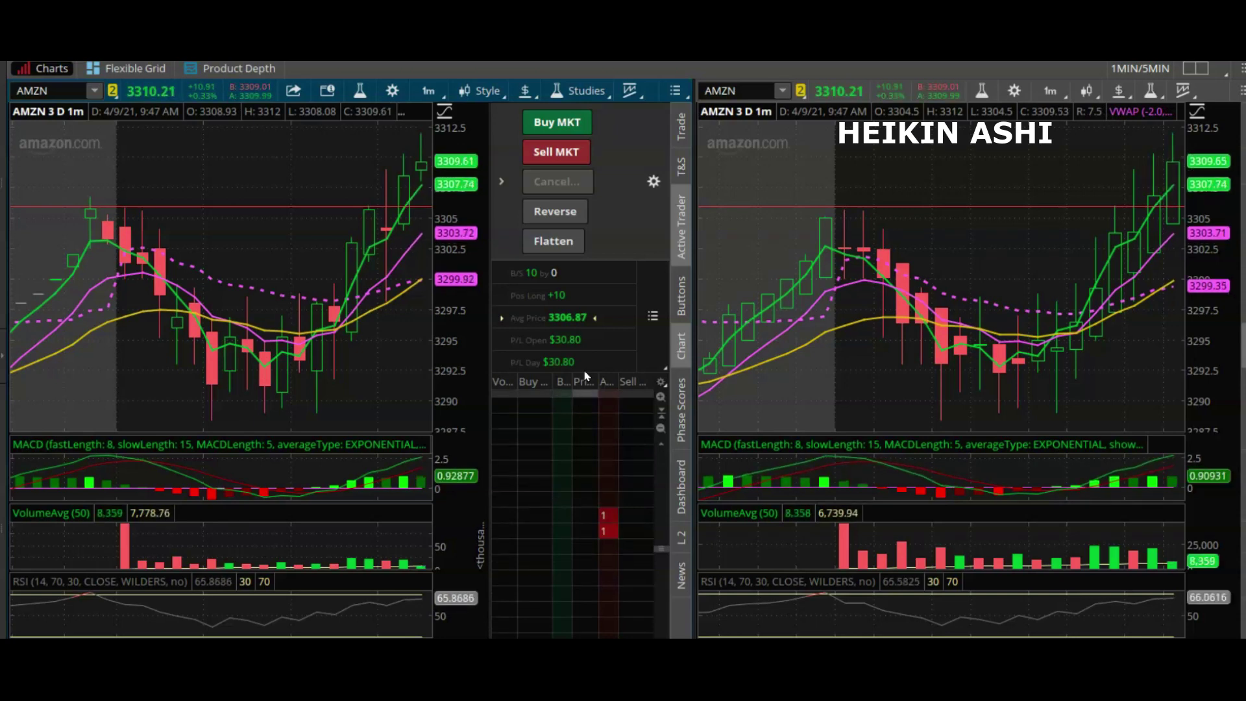
click(589, 468)
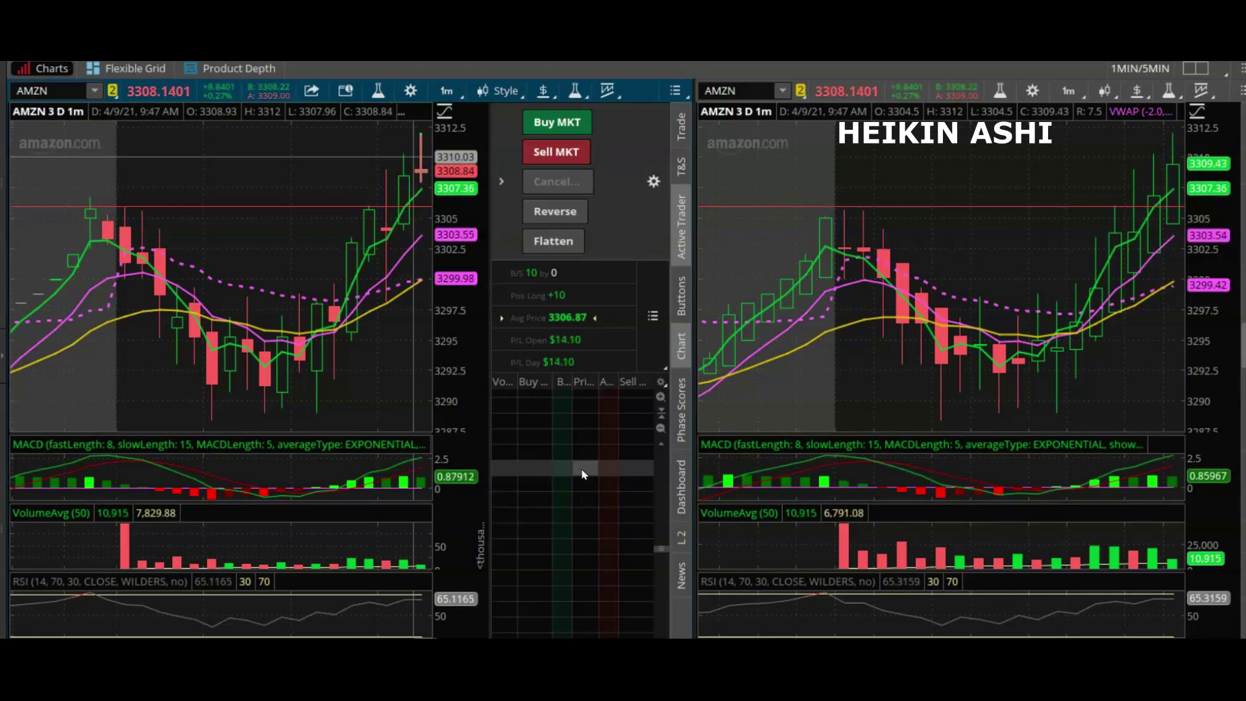
click(576, 436)
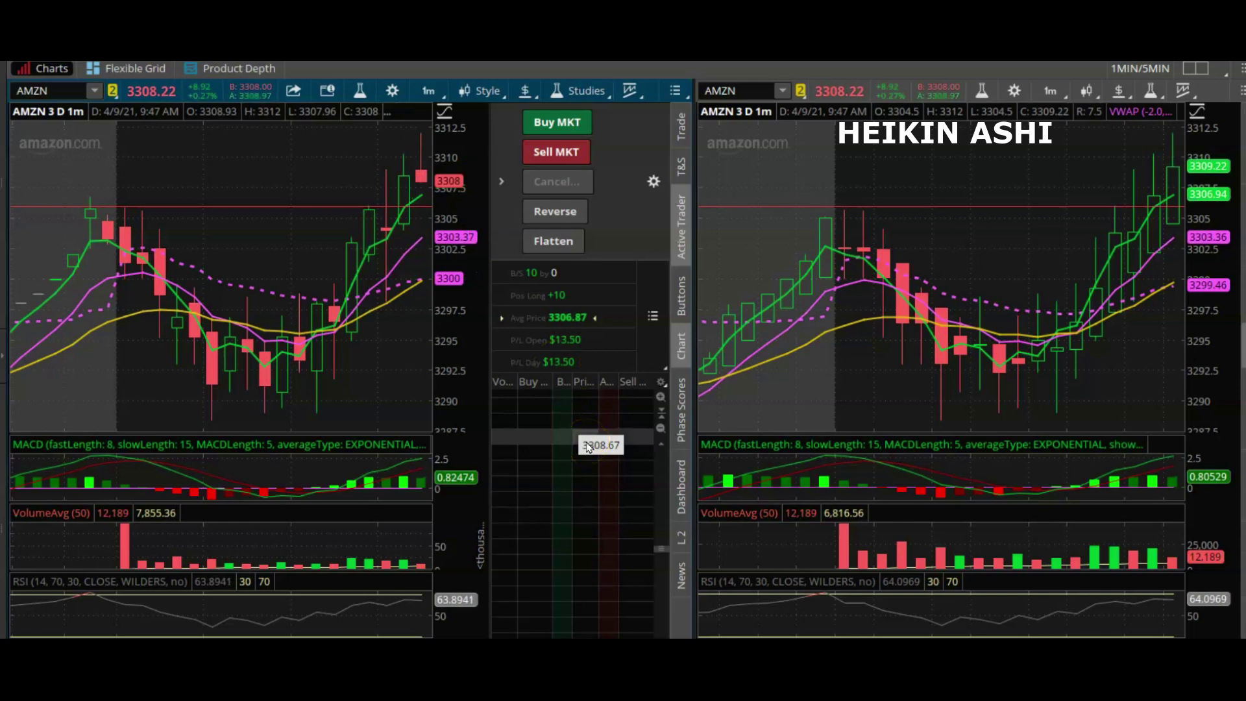
mouse_move(639, 697)
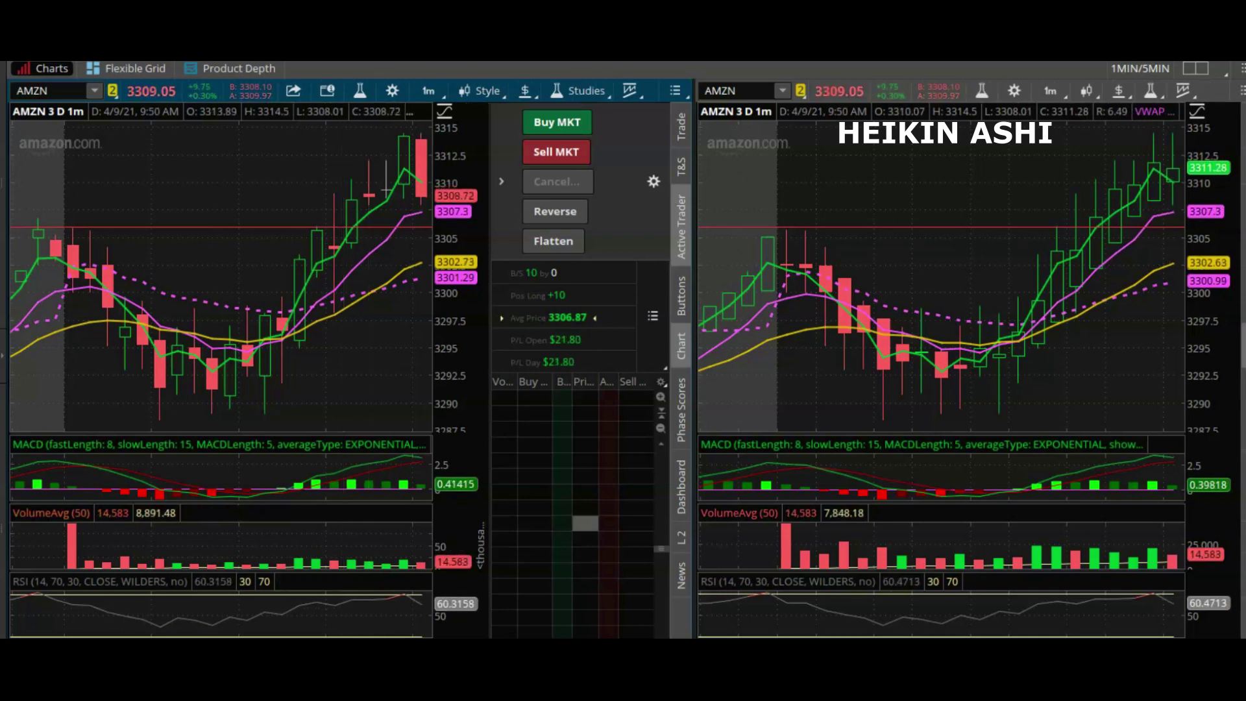
click(1052, 89)
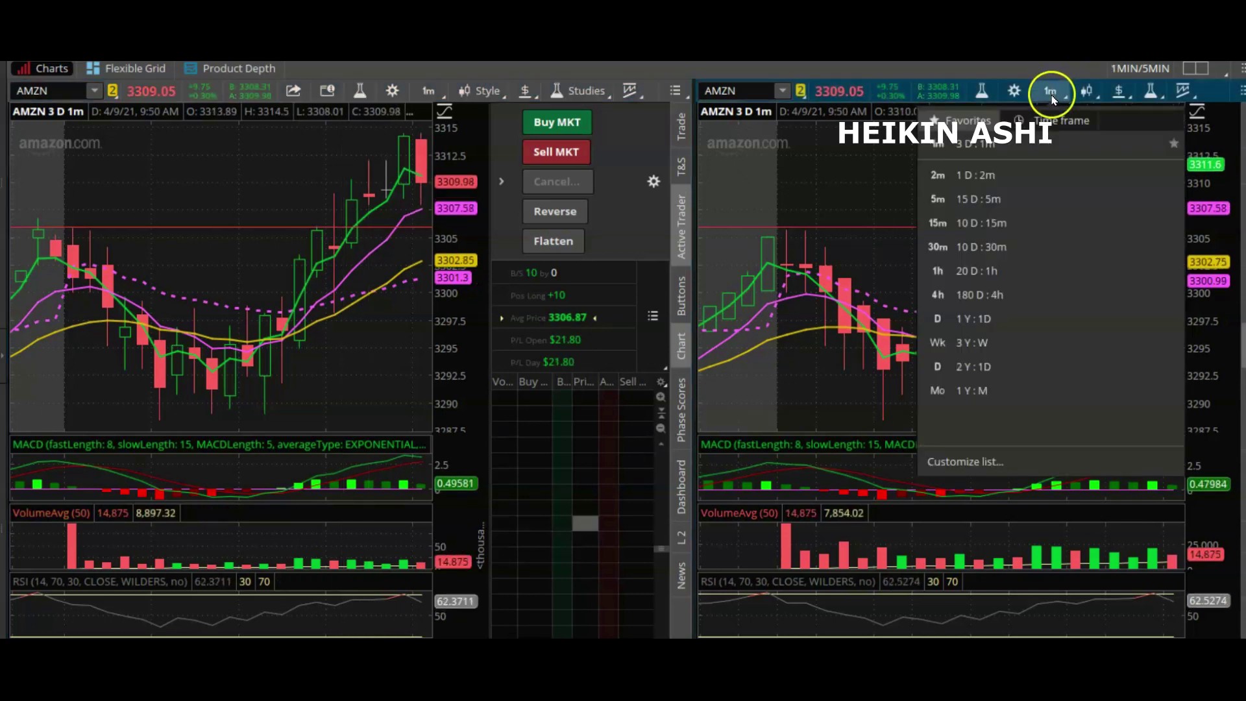
click(1010, 203)
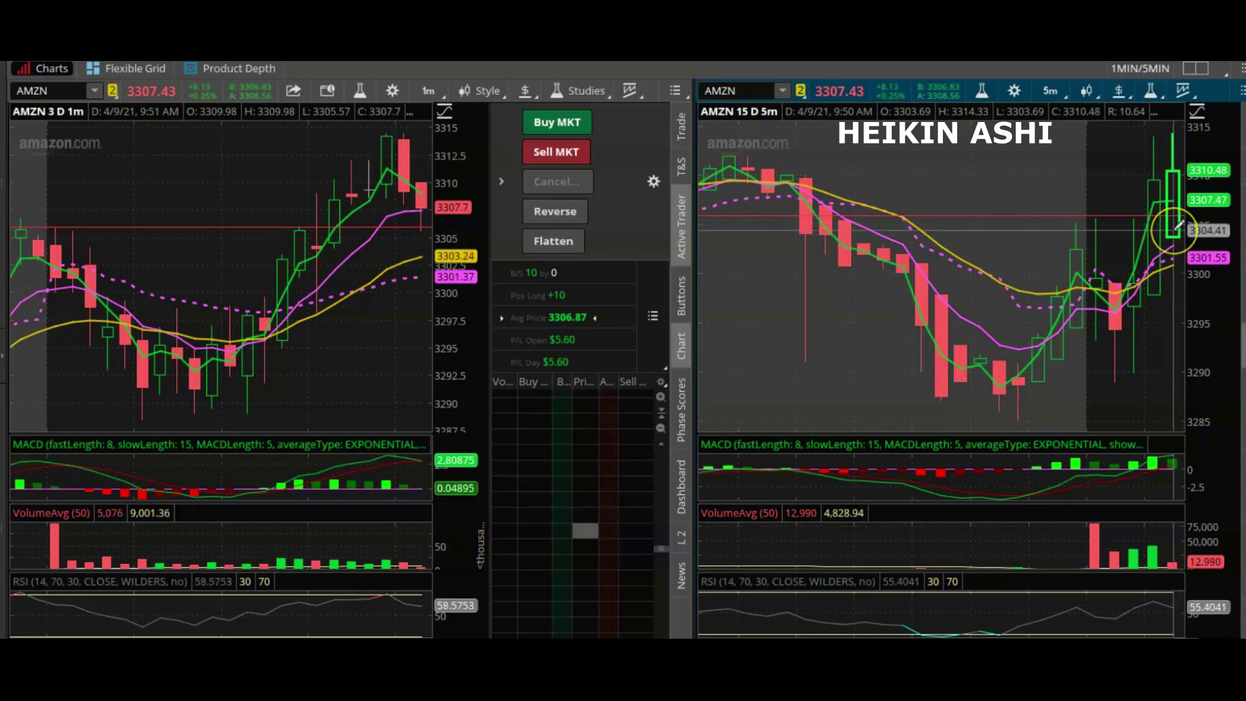
click(1058, 91)
click(990, 177)
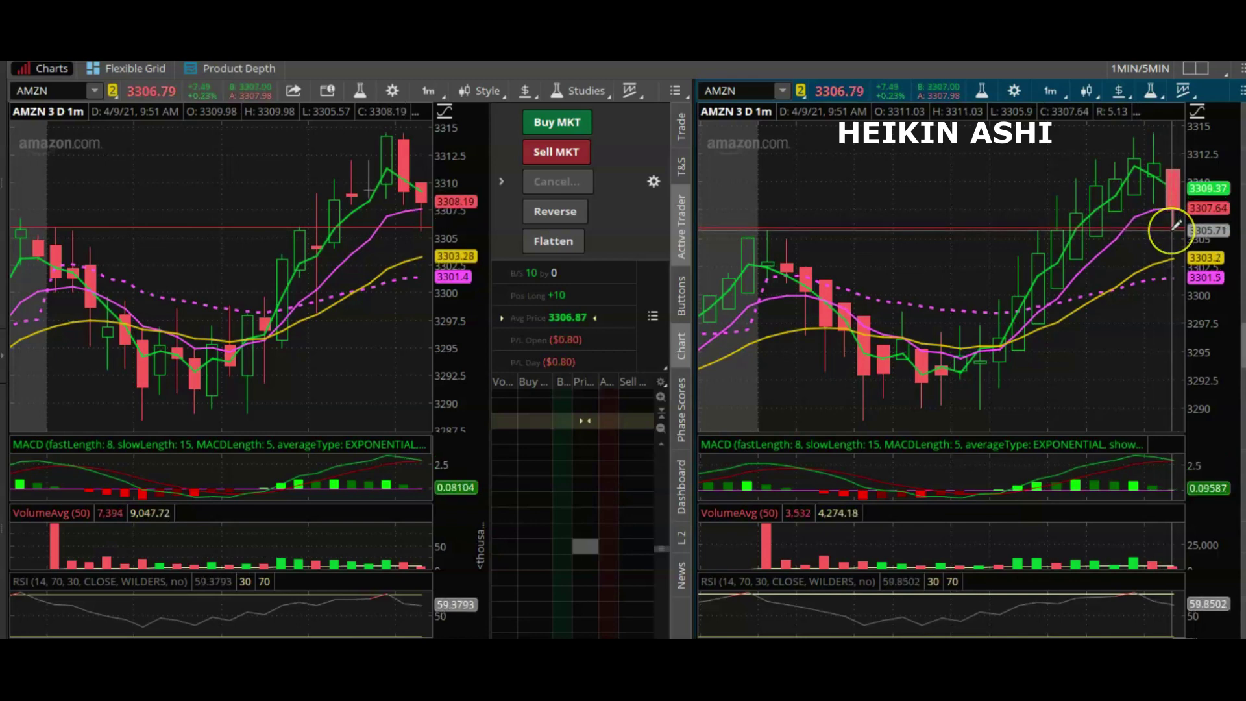
- Create a Buy +1 AMZN working order from the Active Trader ladder's Buy column
mouse_move(1175, 224)
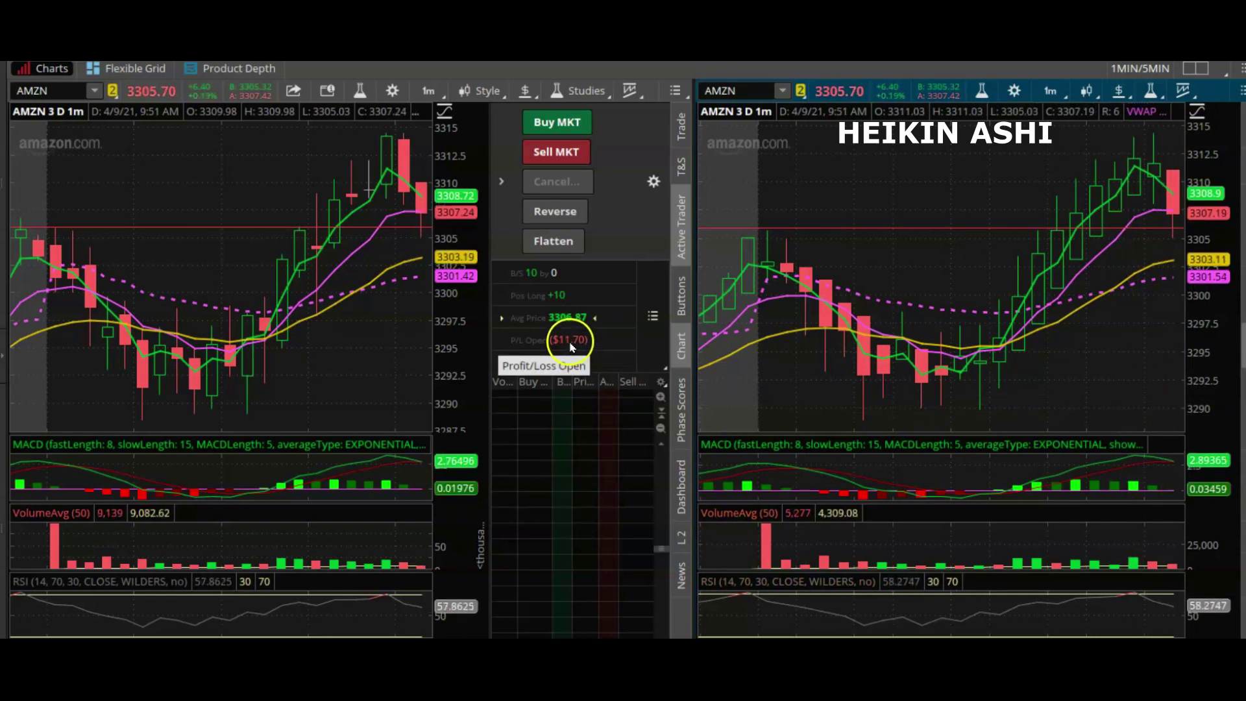
click(553, 419)
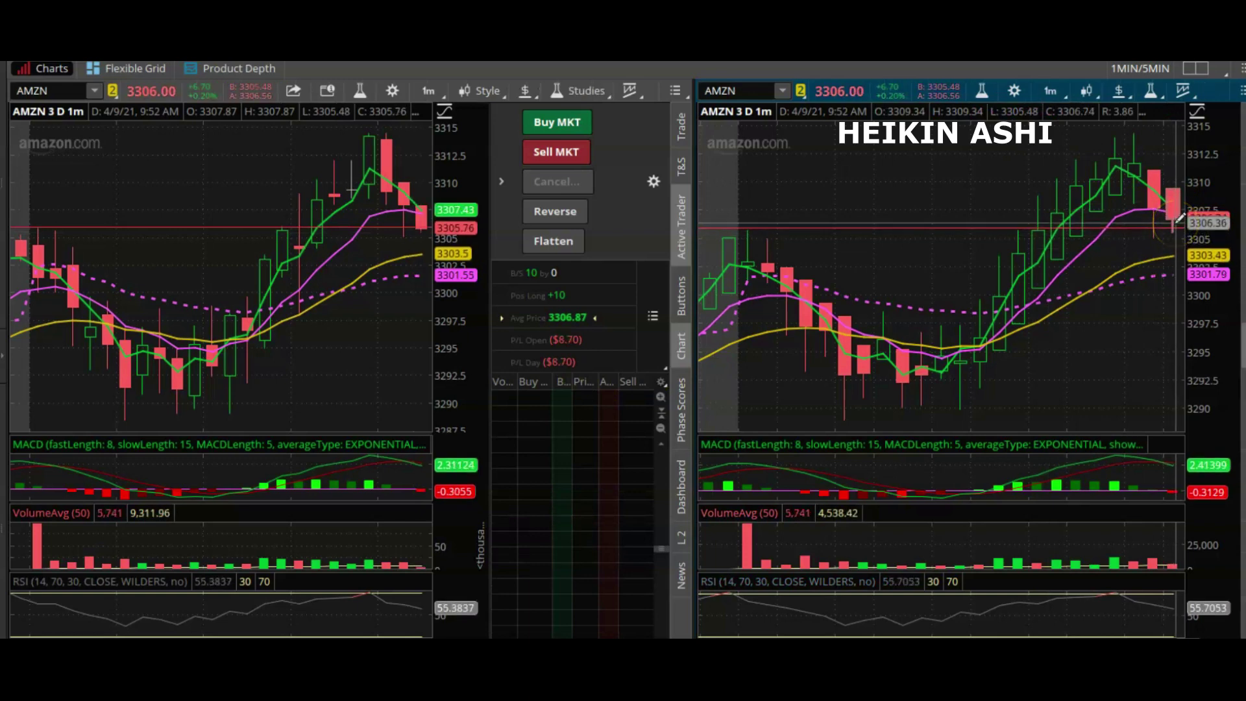
click(1176, 224)
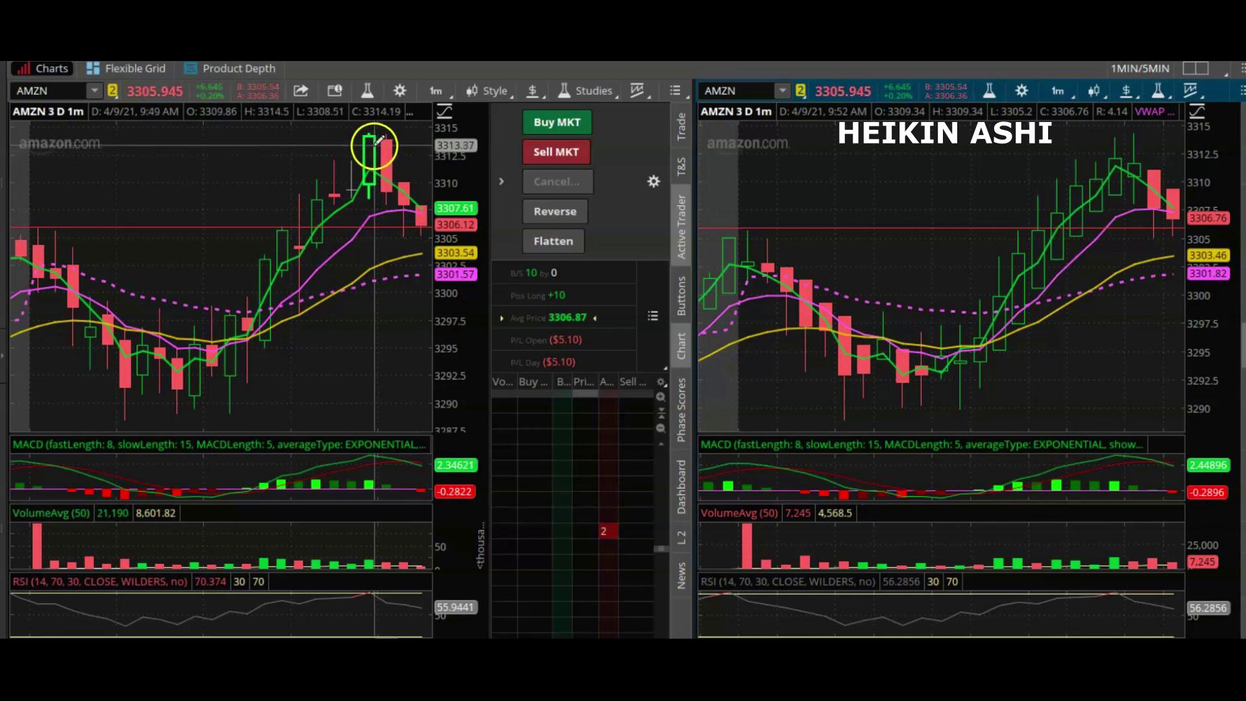
click(417, 221)
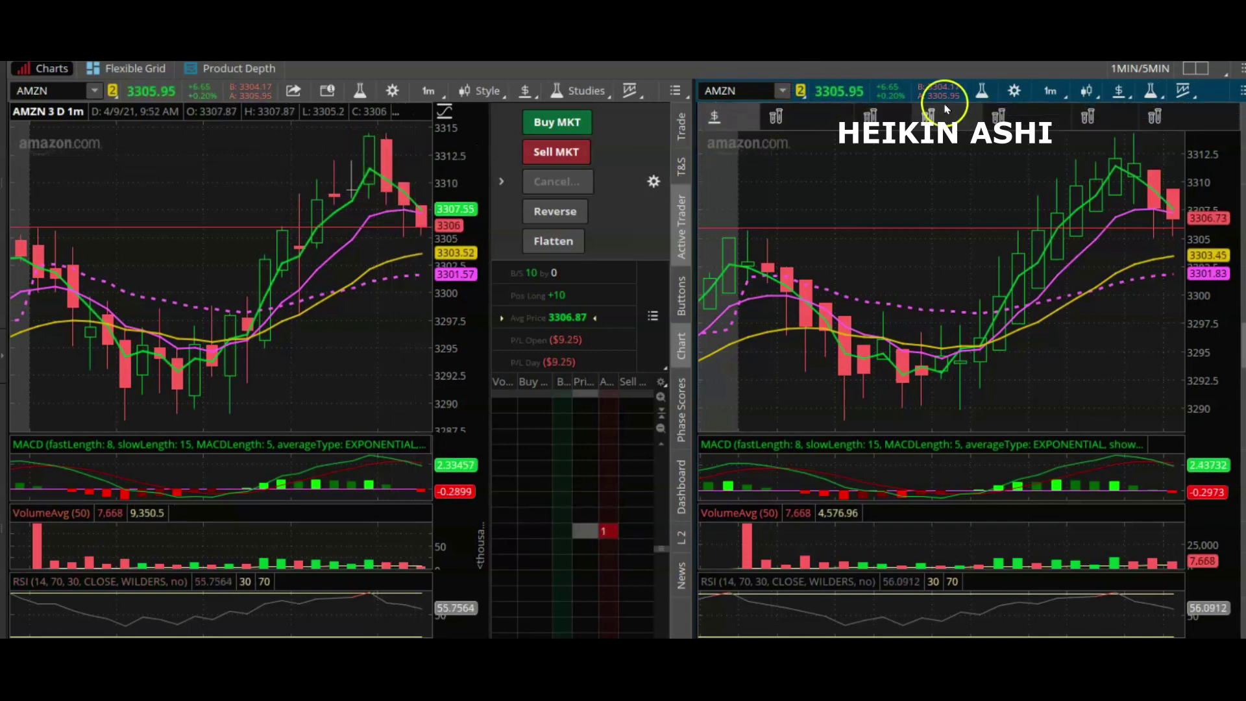
click(1049, 95)
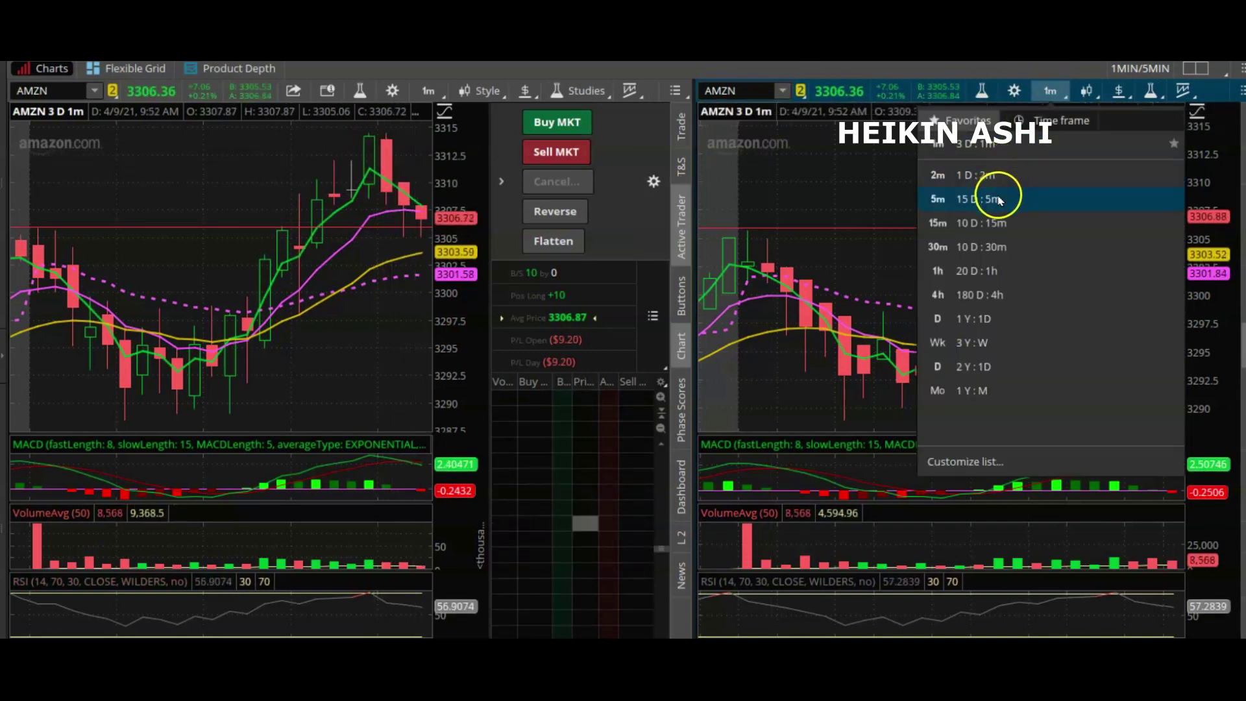
click(992, 195)
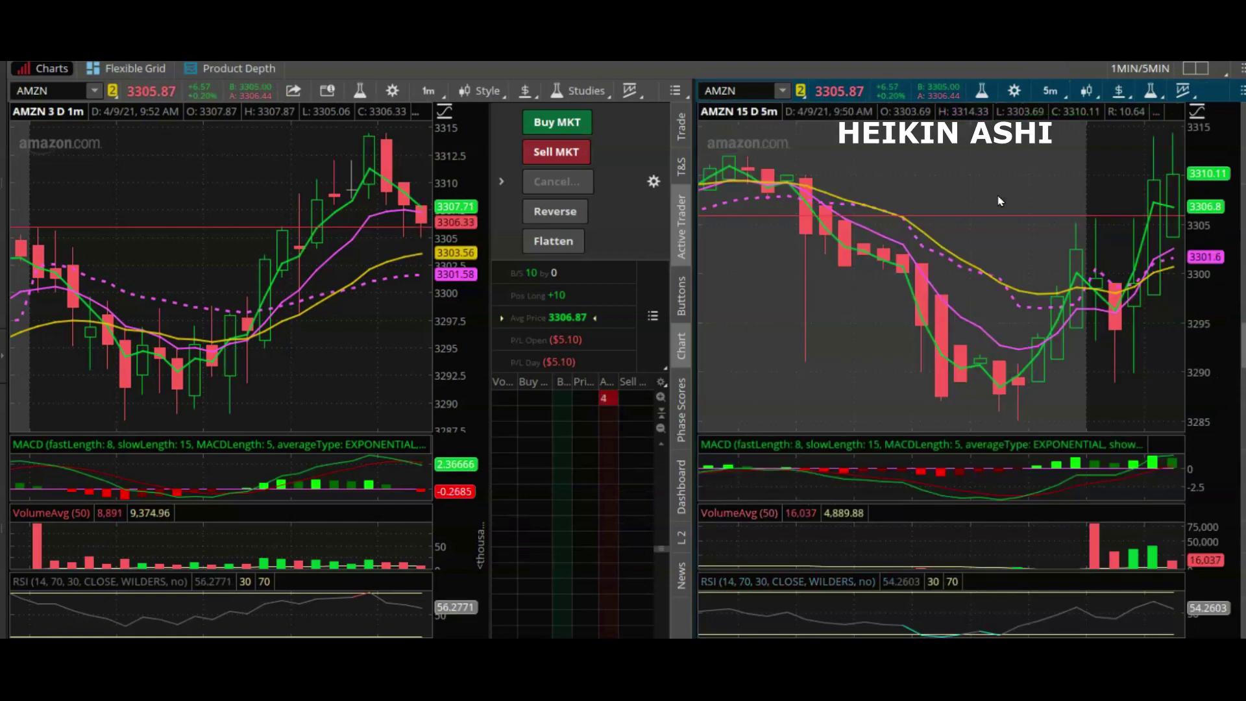
click(1194, 249)
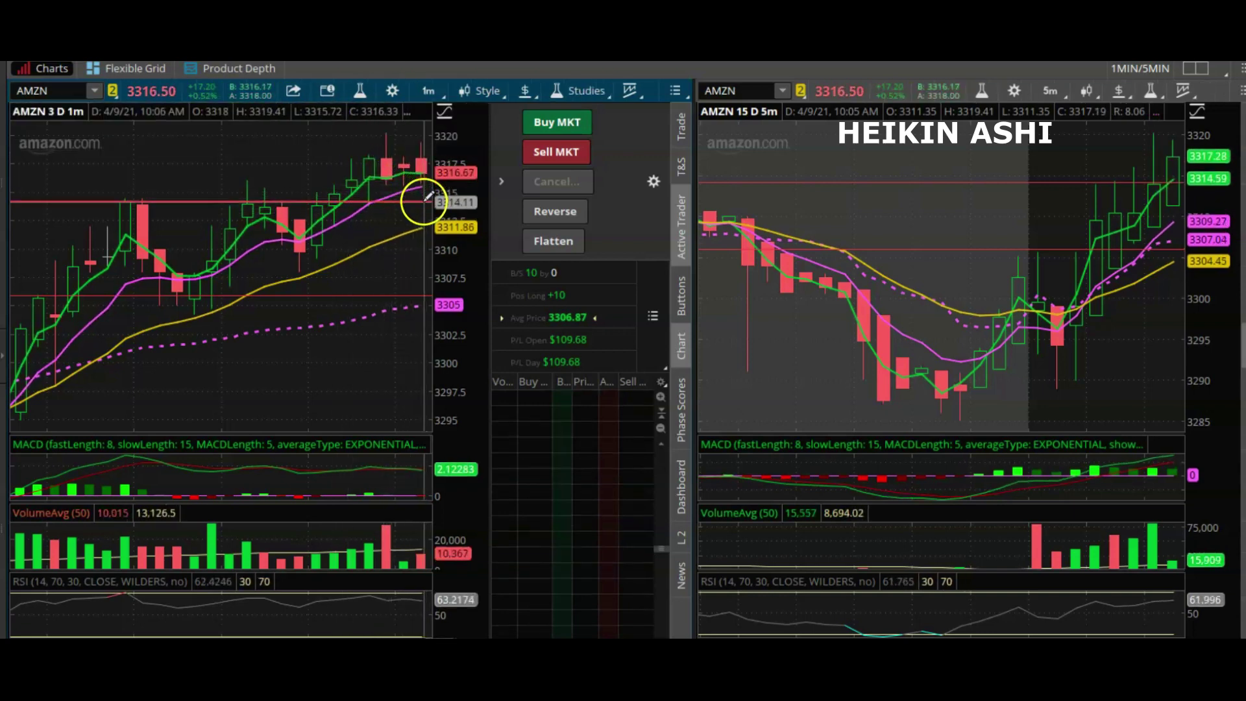
drag(428, 196, 421, 173)
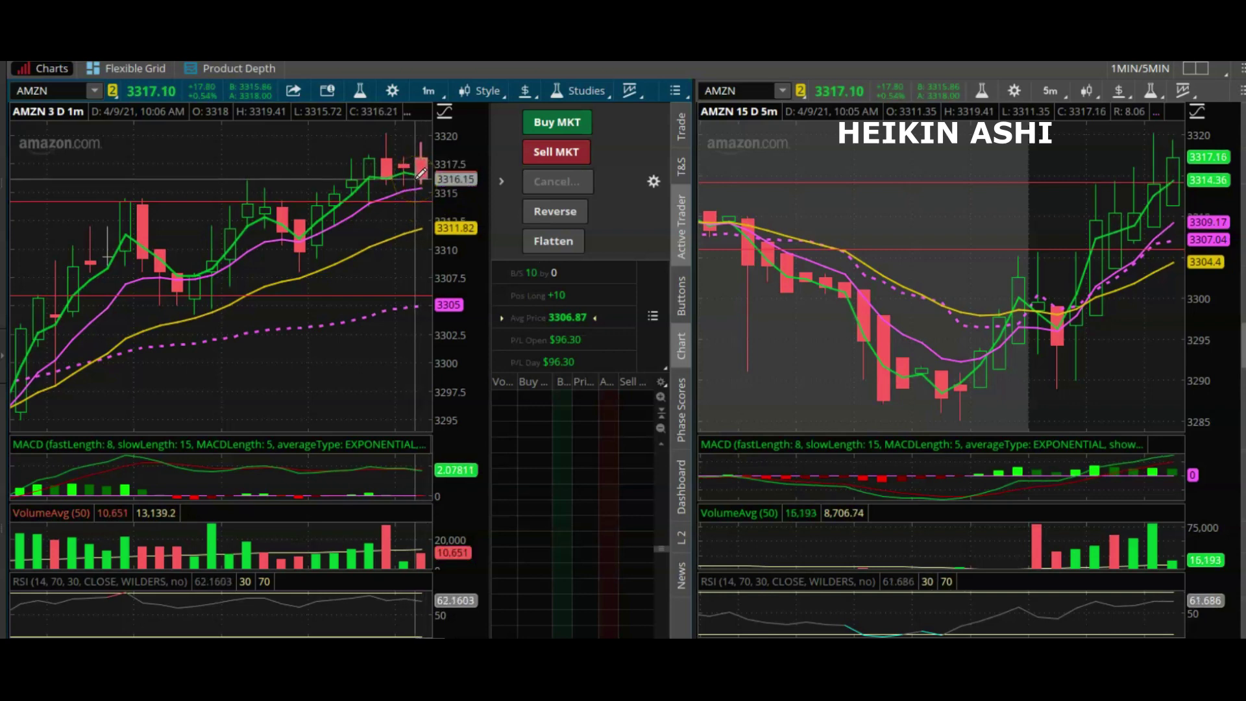
drag(1123, 167, 1176, 197)
click(1190, 208)
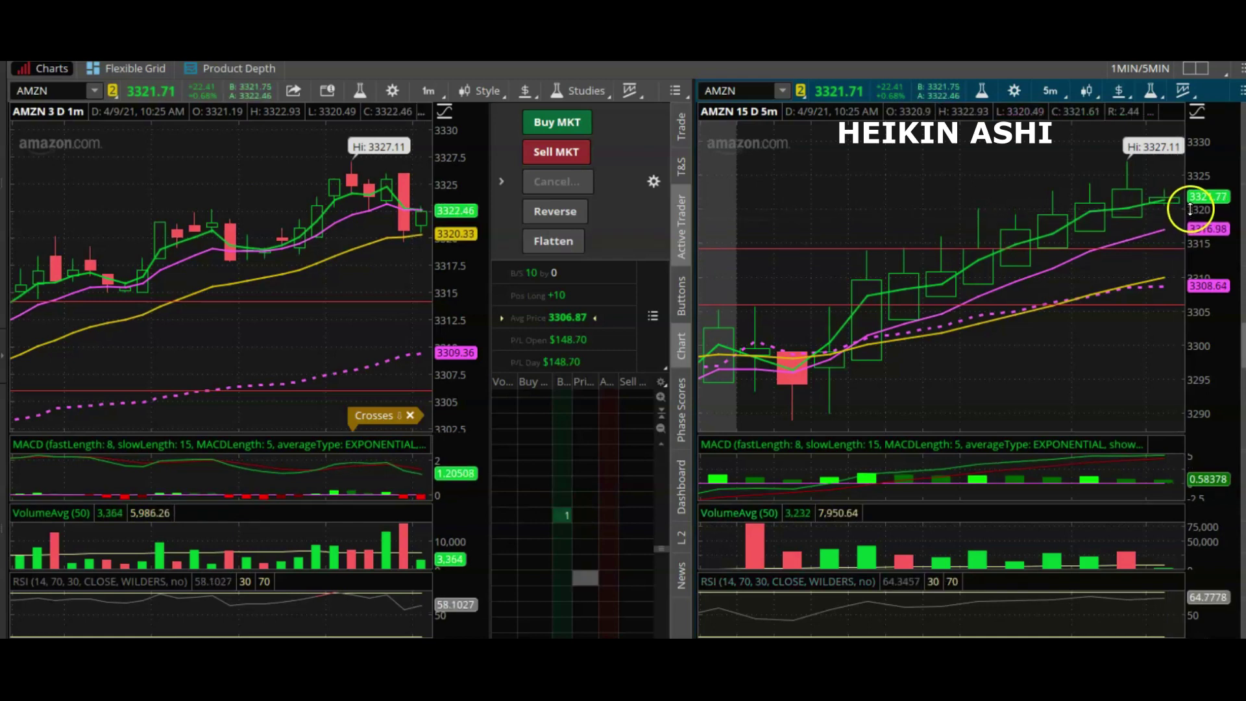
drag(1181, 176, 1167, 190)
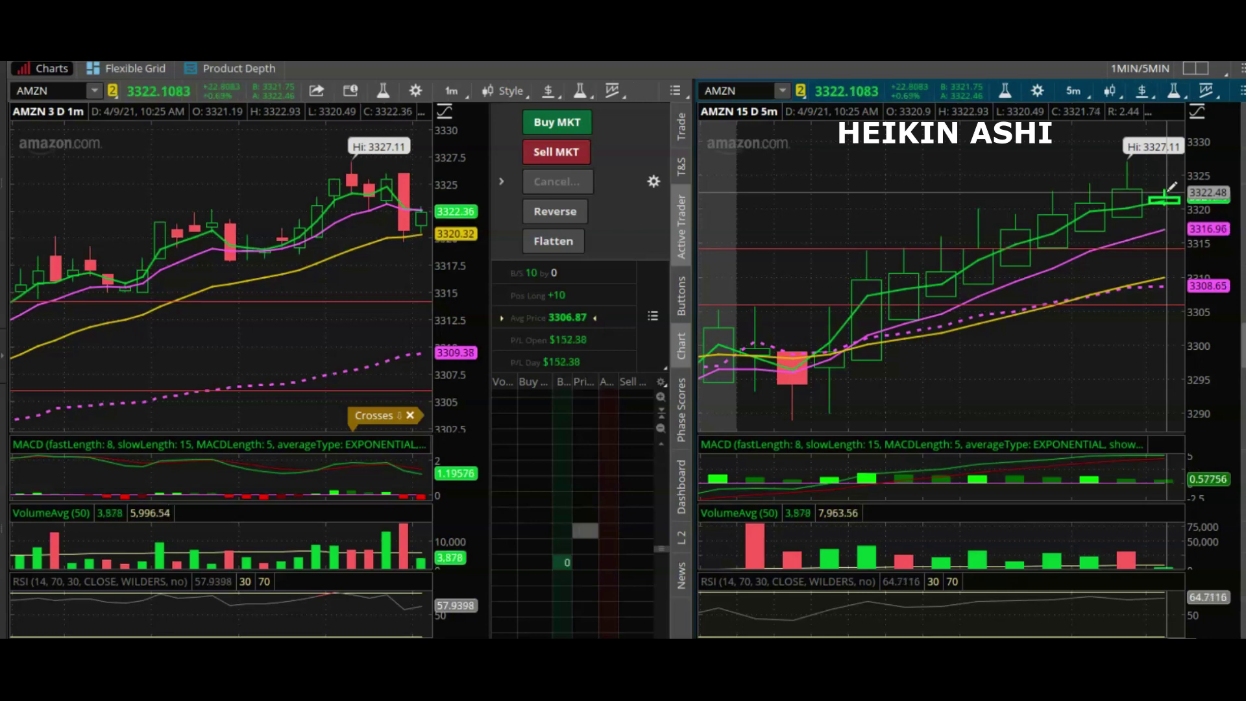
mouse_move(1171, 187)
mouse_down()
mouse_move(731, 411)
mouse_move(417, 255)
mouse_move(420, 157)
mouse_move(403, 194)
mouse_move(408, 183)
mouse_up()
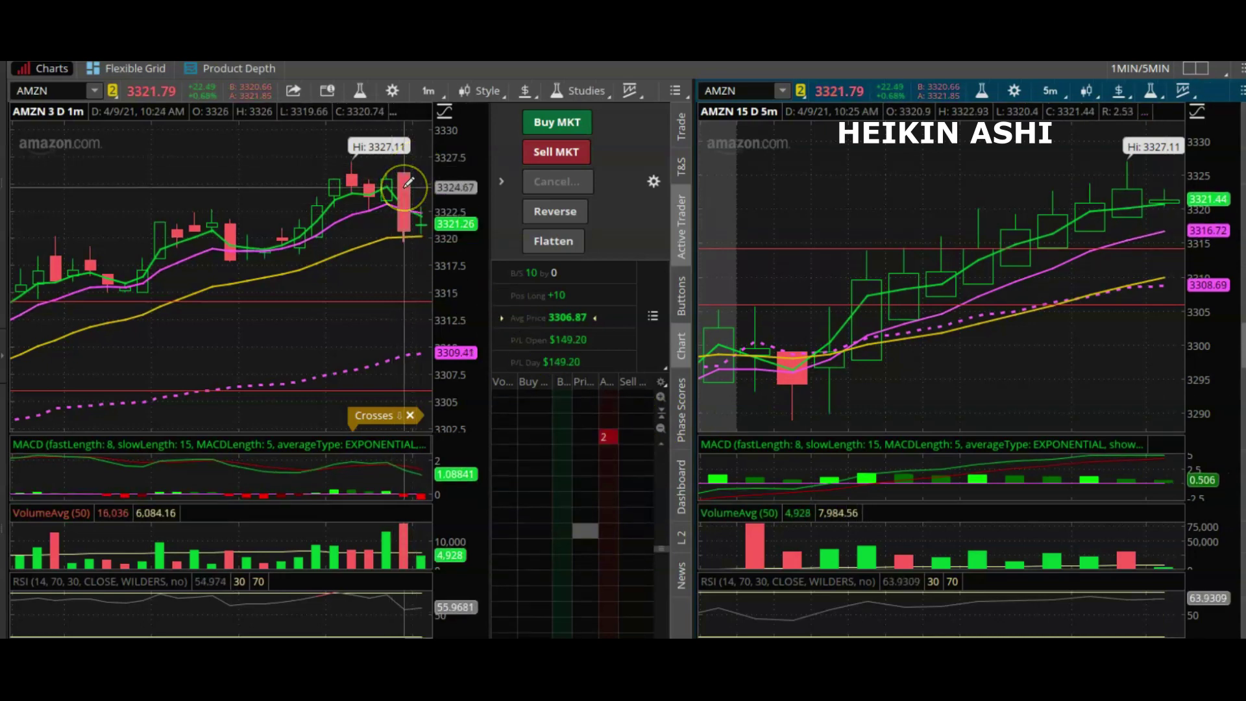
mouse_move(408, 182)
mouse_down()
mouse_move(428, 214)
mouse_move(426, 198)
mouse_move(383, 189)
mouse_move(403, 208)
mouse_up()
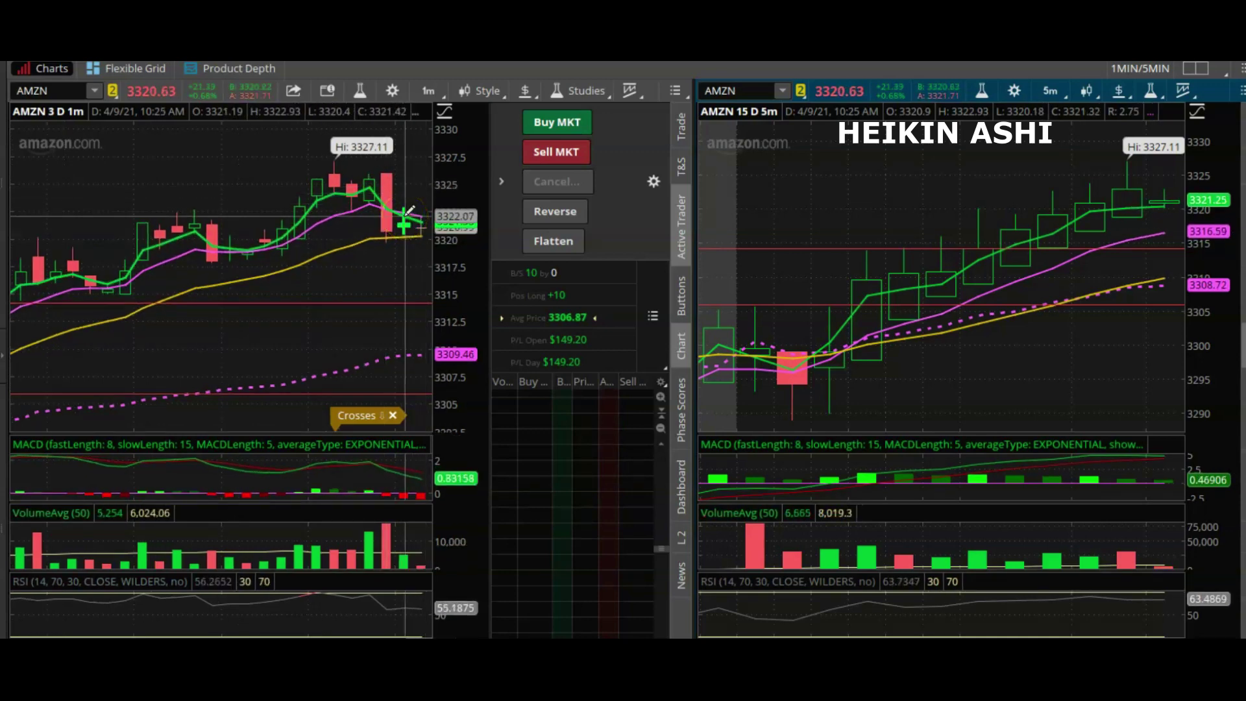
drag(1152, 223, 1174, 200)
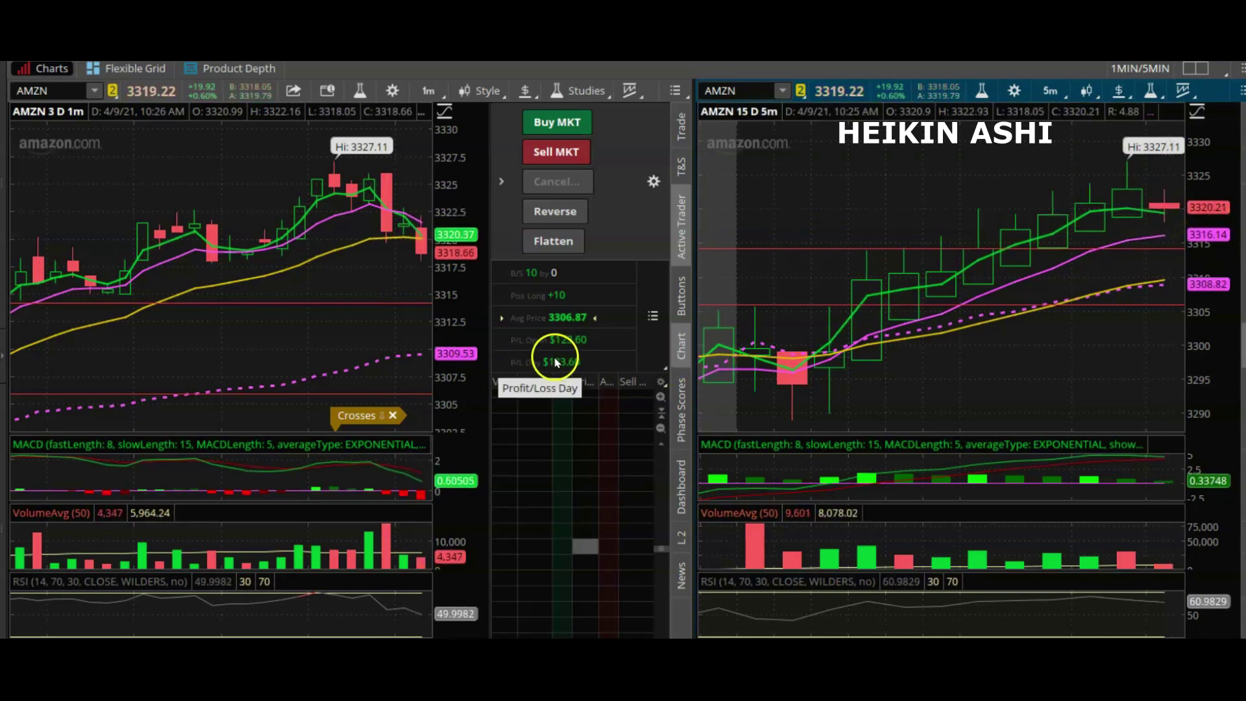
- Send a Sell MKT order for the 10 AMZN shares from Active Trader
click(556, 152)
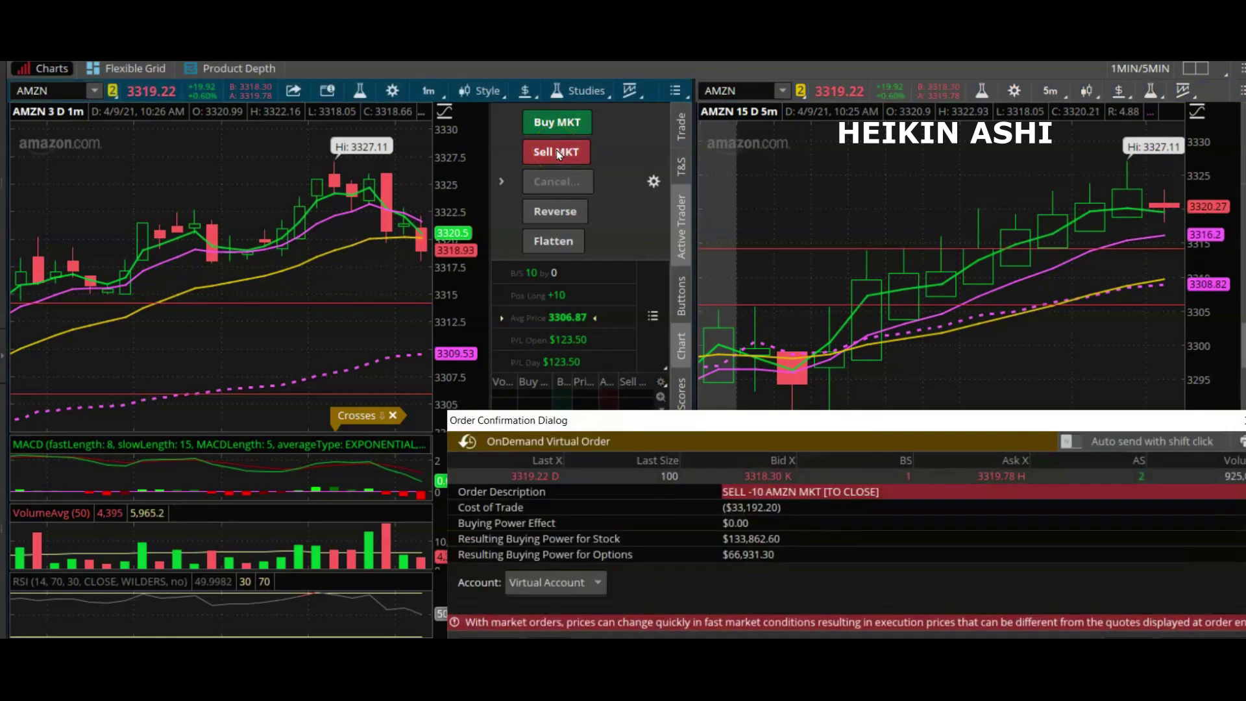
drag(1161, 419, 1022, 349)
click(1037, 571)
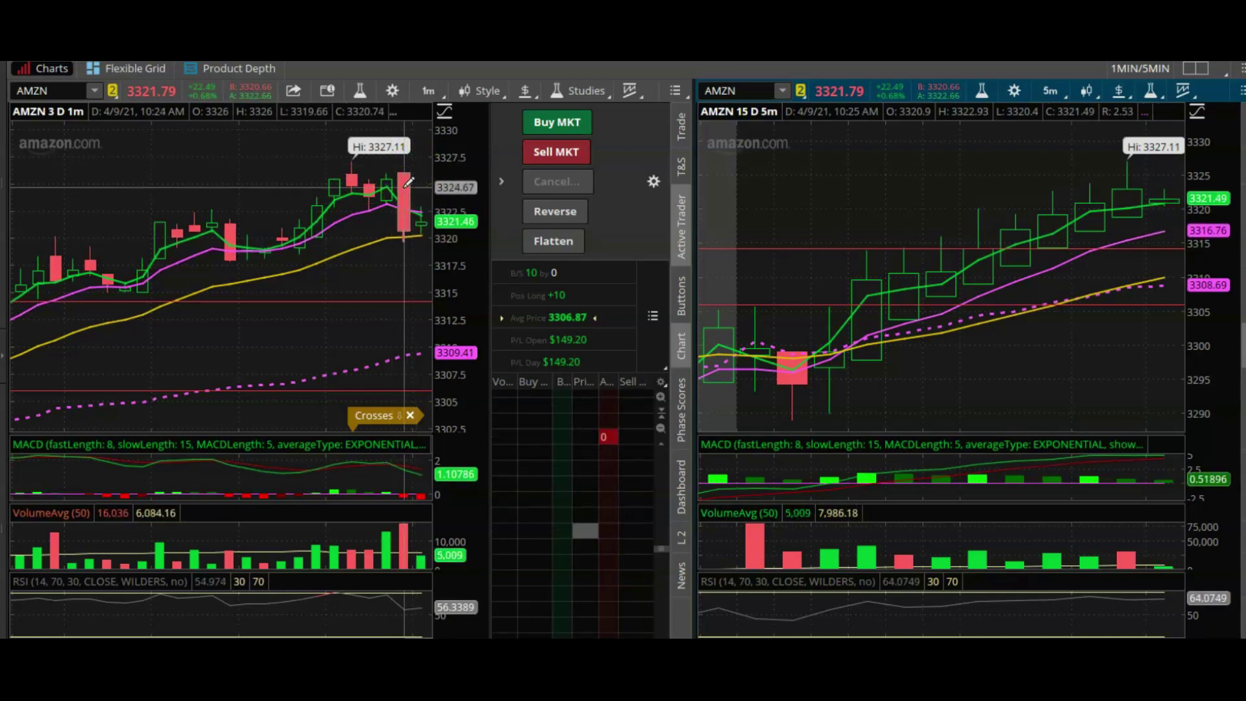
- Check the latest 1-minute bar, then send a 10-share AMZN market sell to flatten the long
click(425, 206)
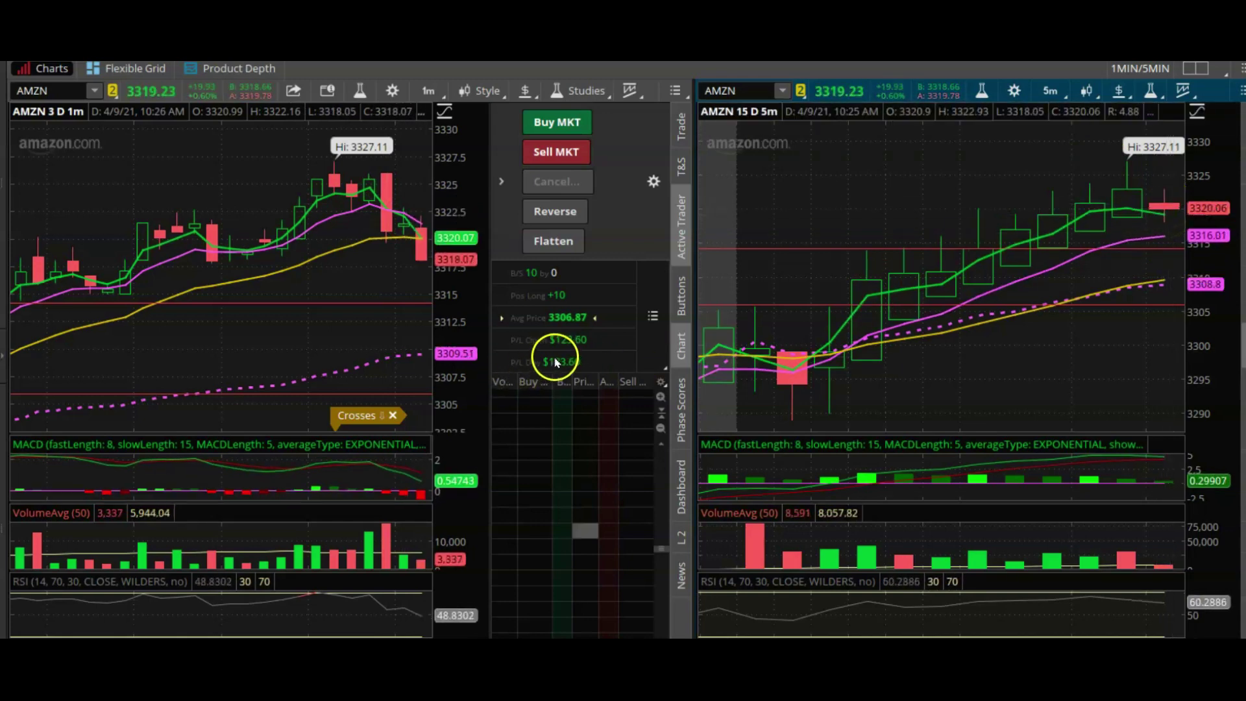
click(556, 152)
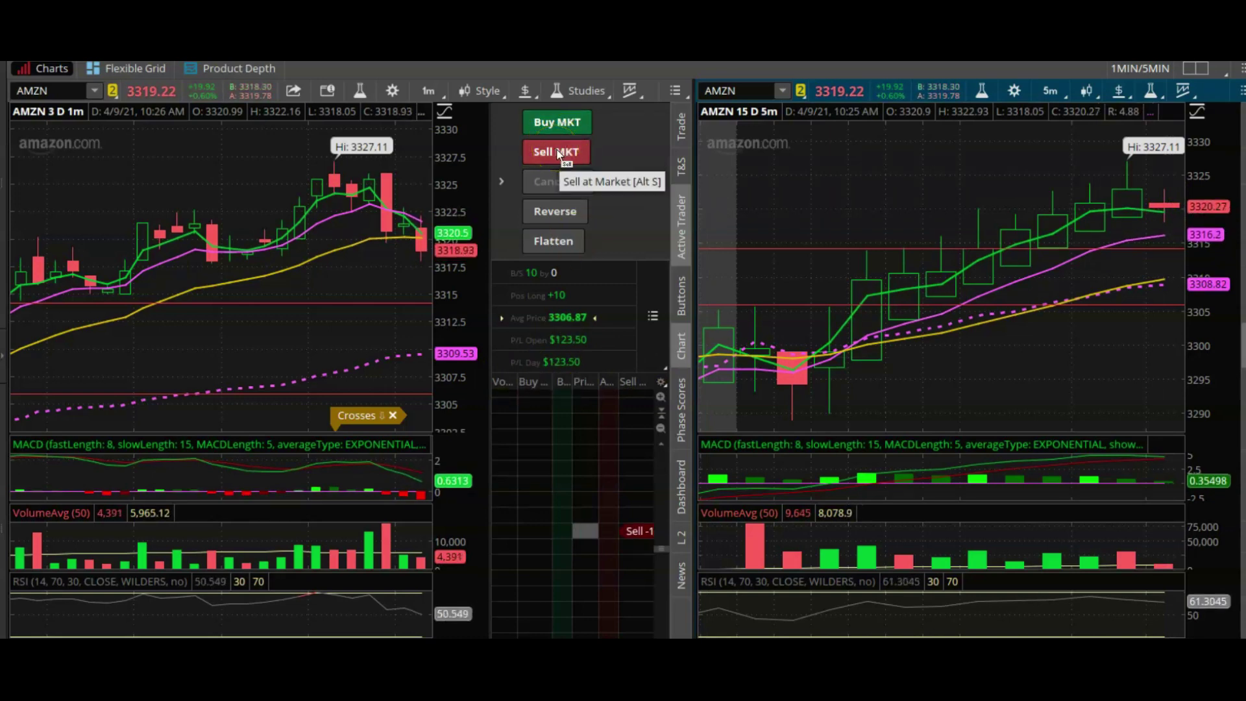
drag(1156, 417, 1019, 343)
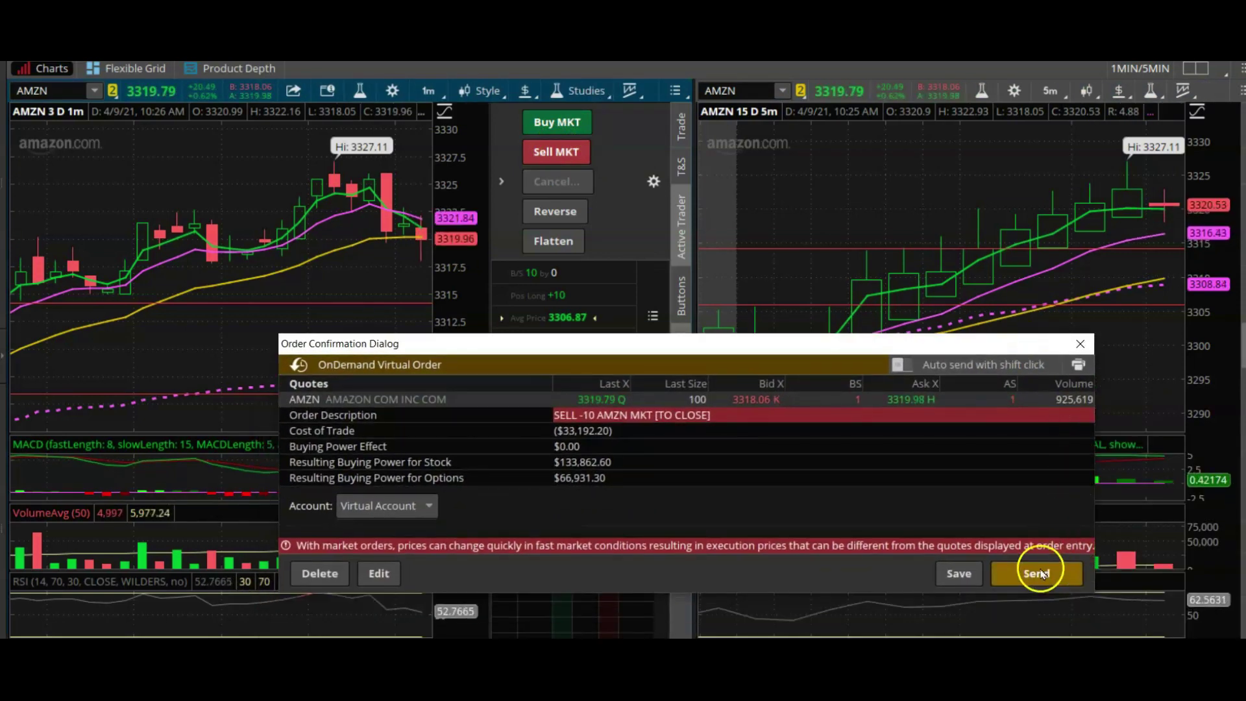
click(1034, 574)
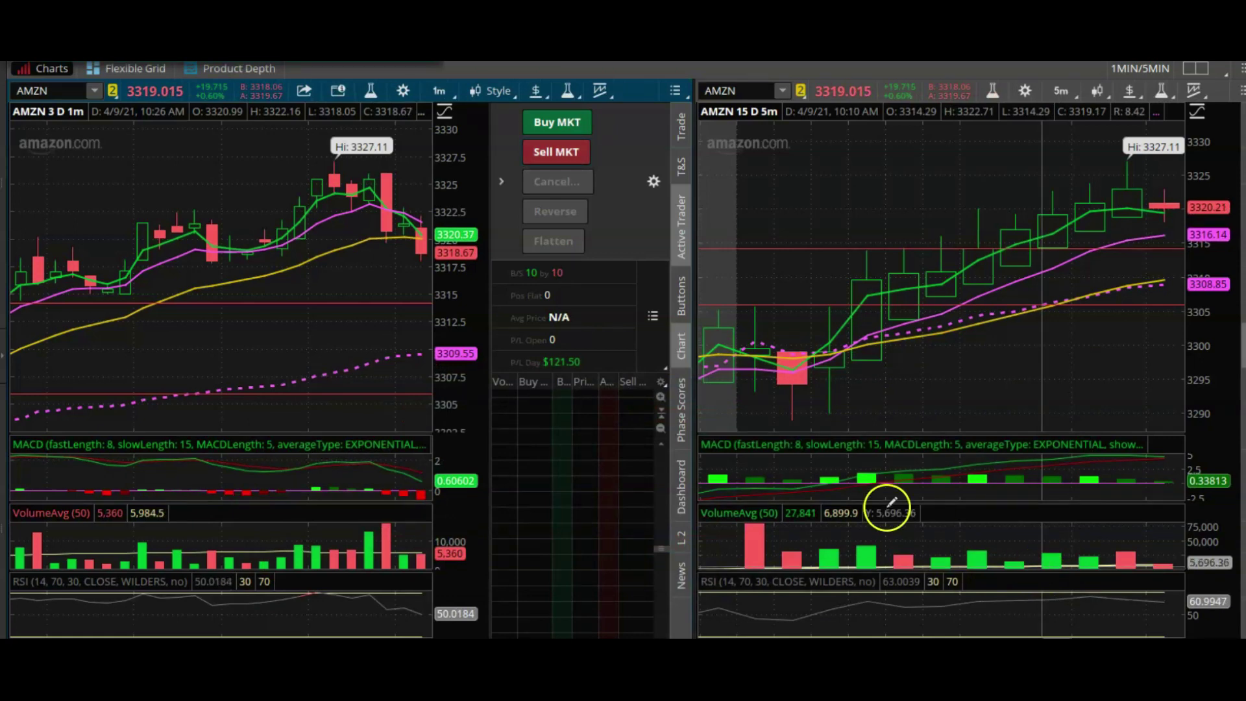